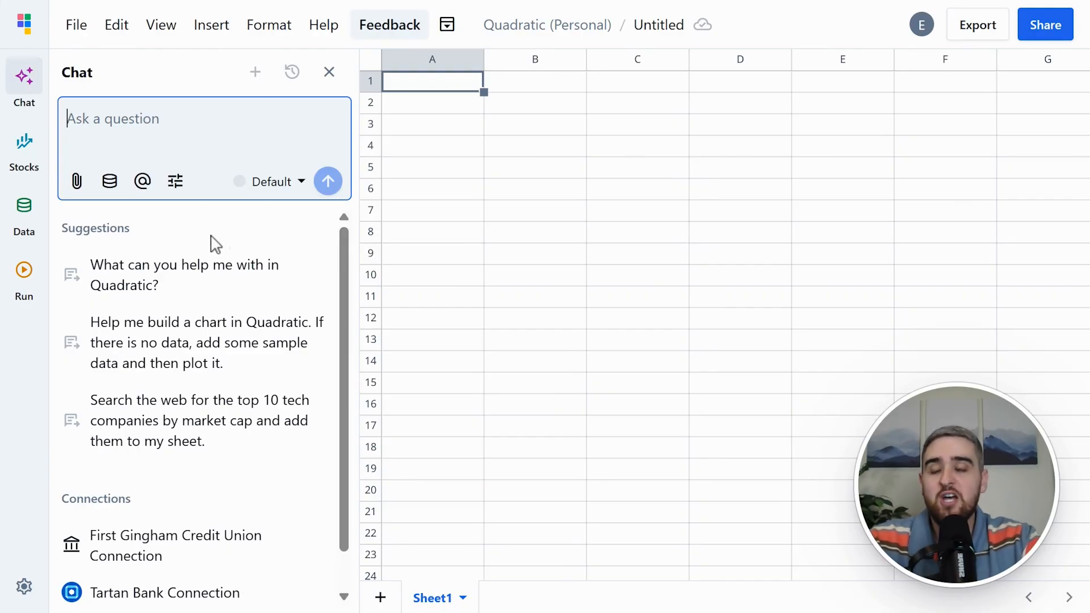
Step: Attach the QuickBooks connection to the chat and look through its list of tables
left_click(109, 190)
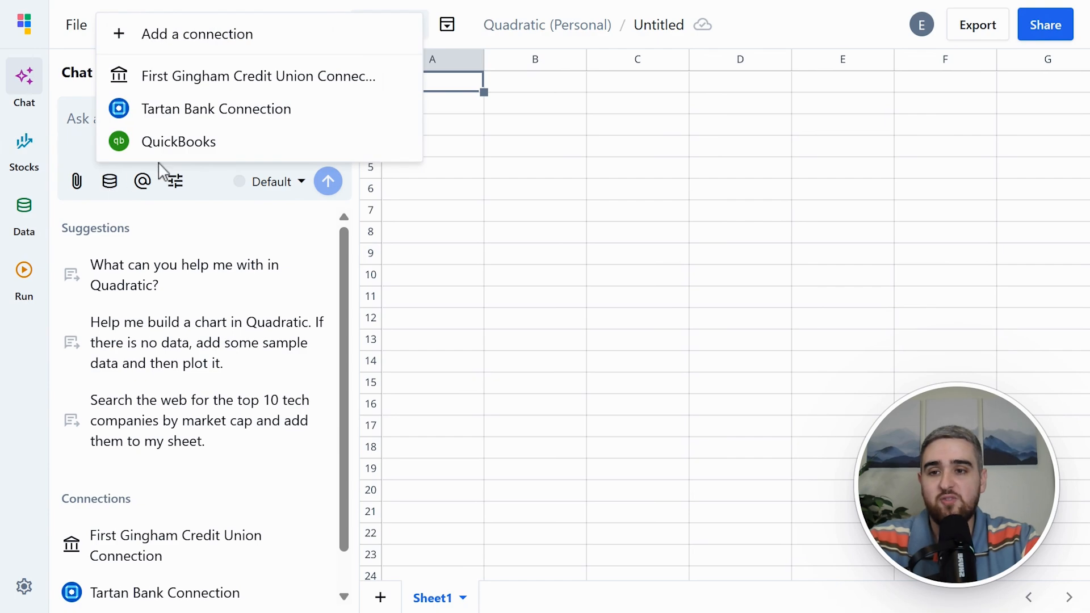
left_click(202, 144)
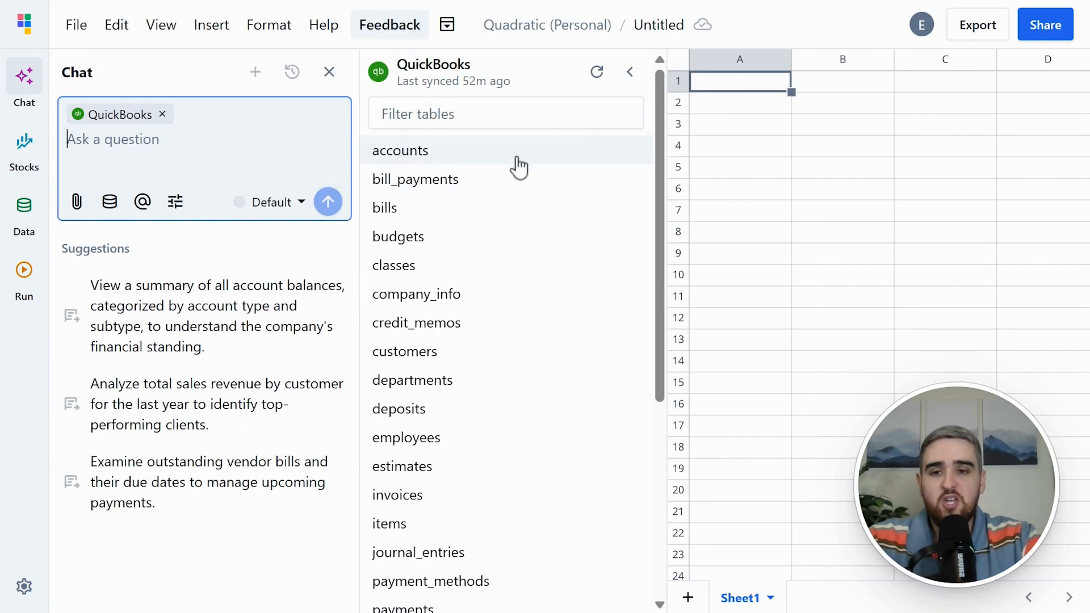
scroll(540, 250, "down", 4)
scroll(542, 253, "up", 4)
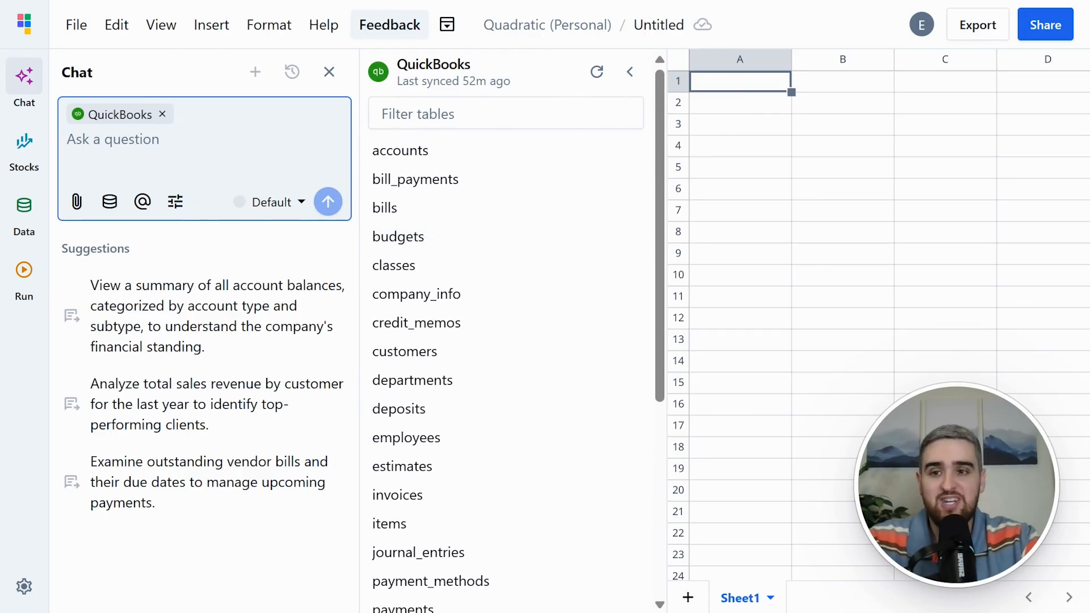
Step: Ask the chat for a small preview of the expenses, vendors, customers, invoices, bills, payments, accounts and revenue tables, and collapse the QuickBooks table list
type("Give me a small preview of the data in the following tables: expenses, vendors, customers, invoices, bills, payments, accounts, and revenue")
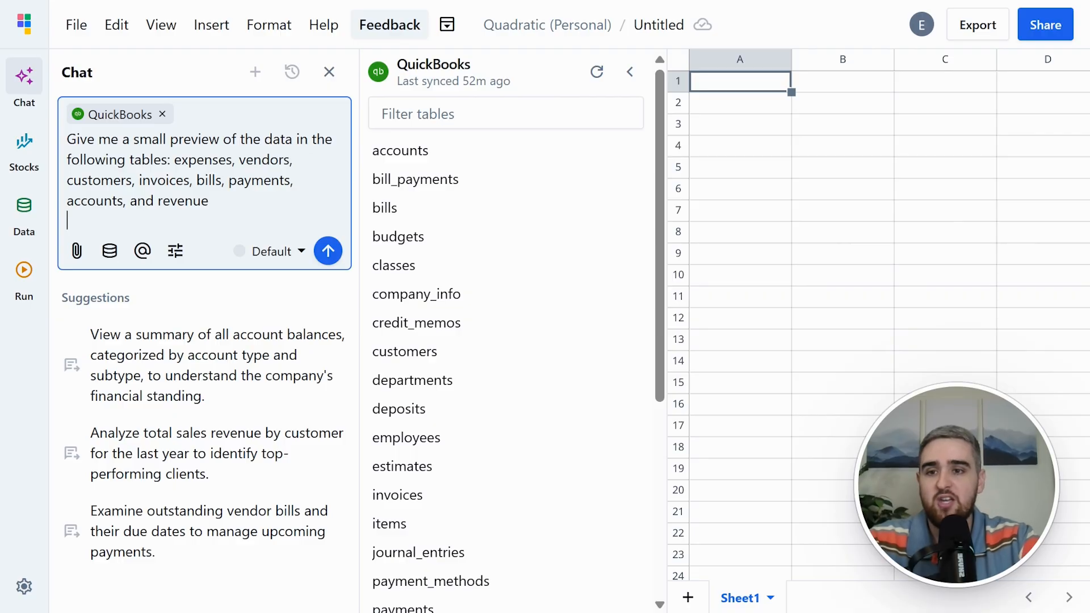
left_click(328, 250)
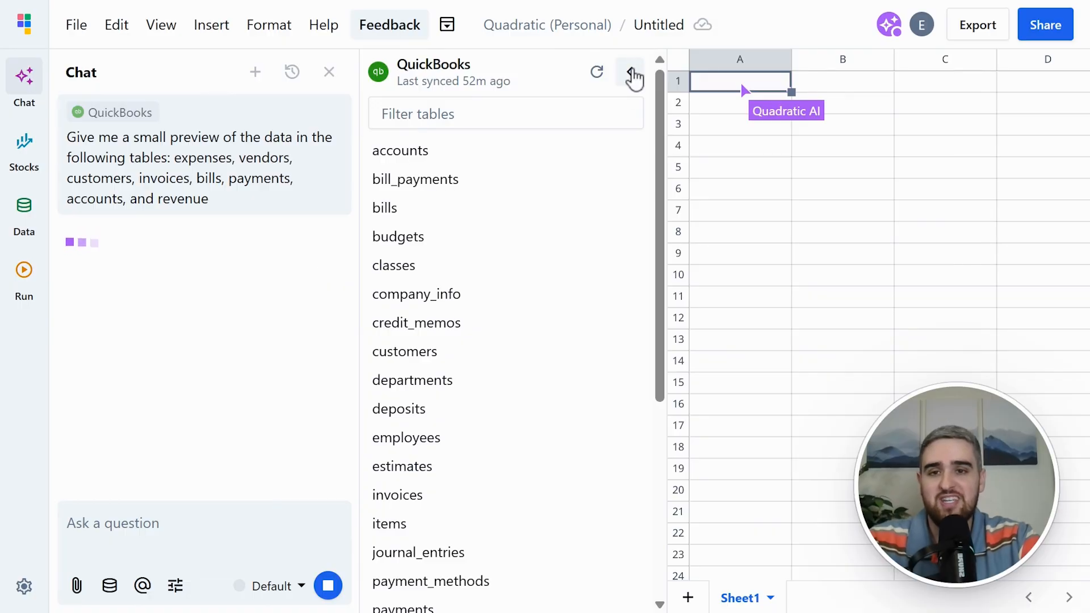
left_click(632, 73)
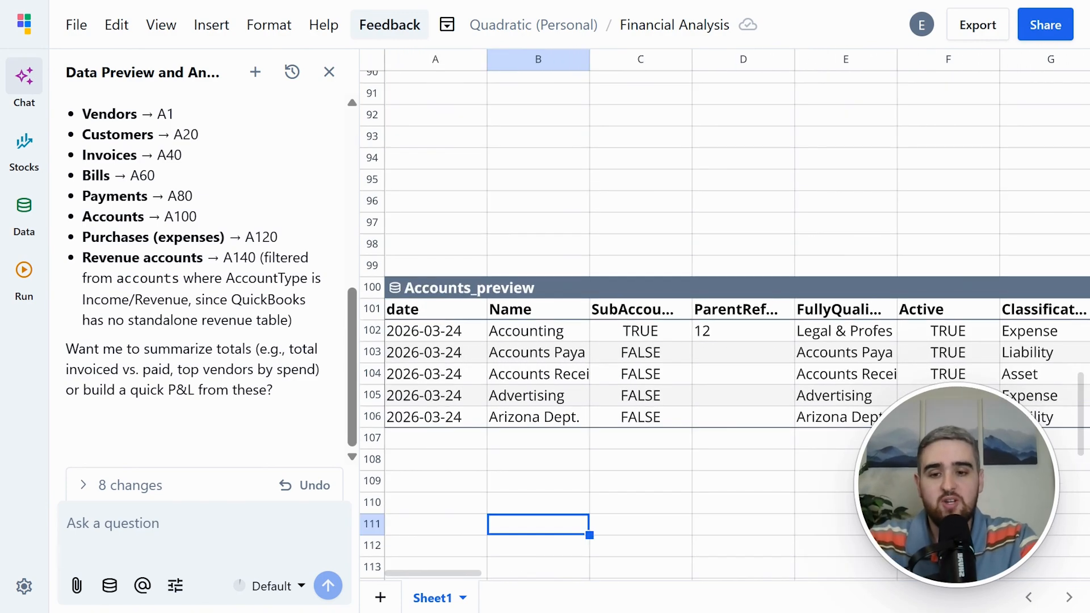
Step: Rename Sheet1 as Data Preview
double_click(432, 599)
type("Data Pr")
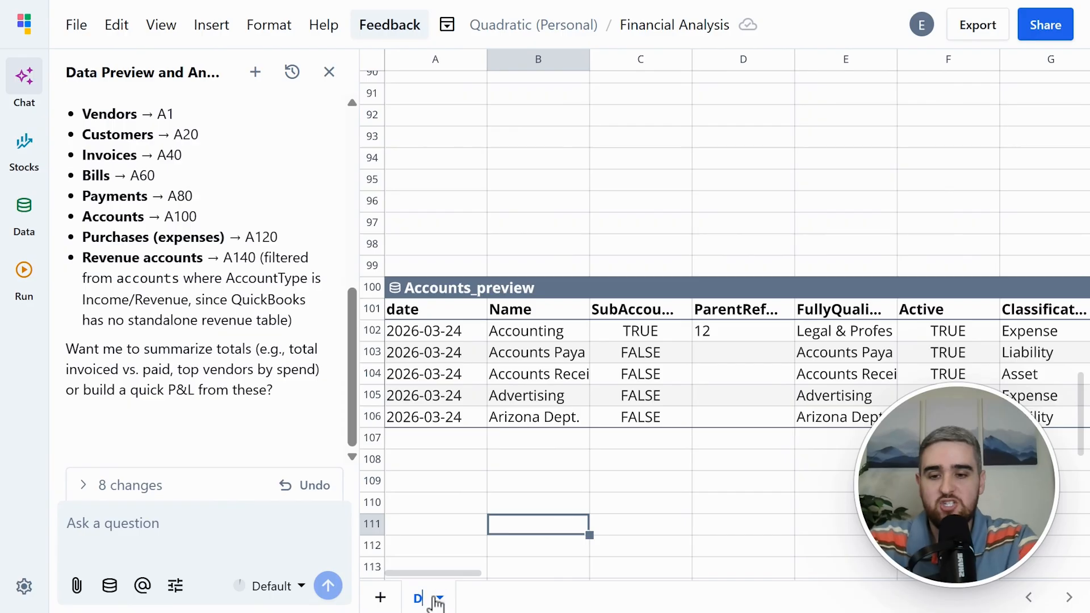
type("eview")
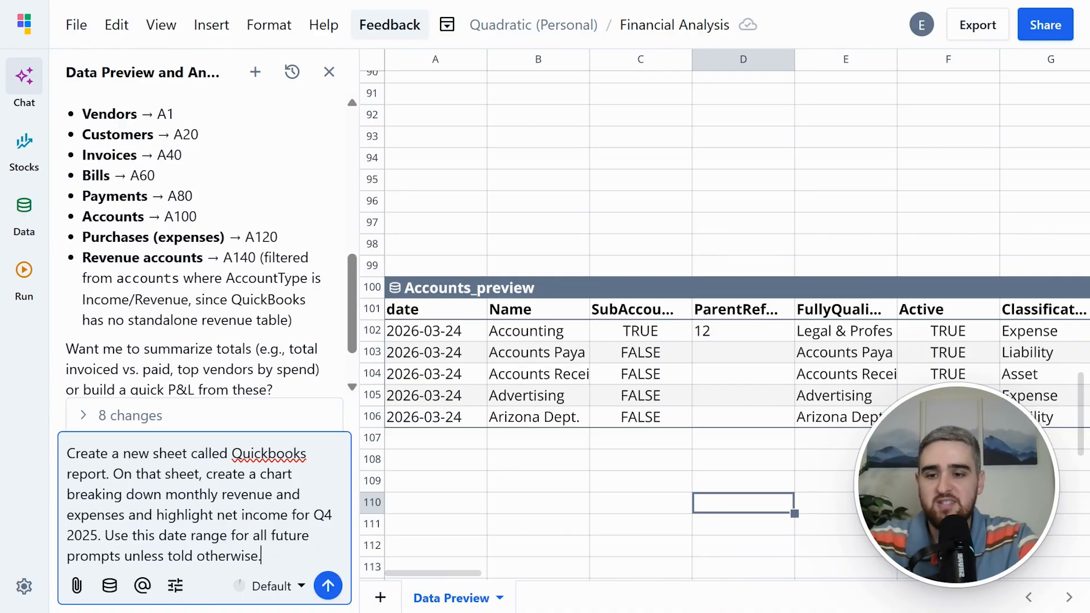
Step: Ask the chat to create a Quickbooks report sheet charting monthly revenue and expenses with net income highlighted for Q4 2025, the default range for future prompts
left_click(327, 586)
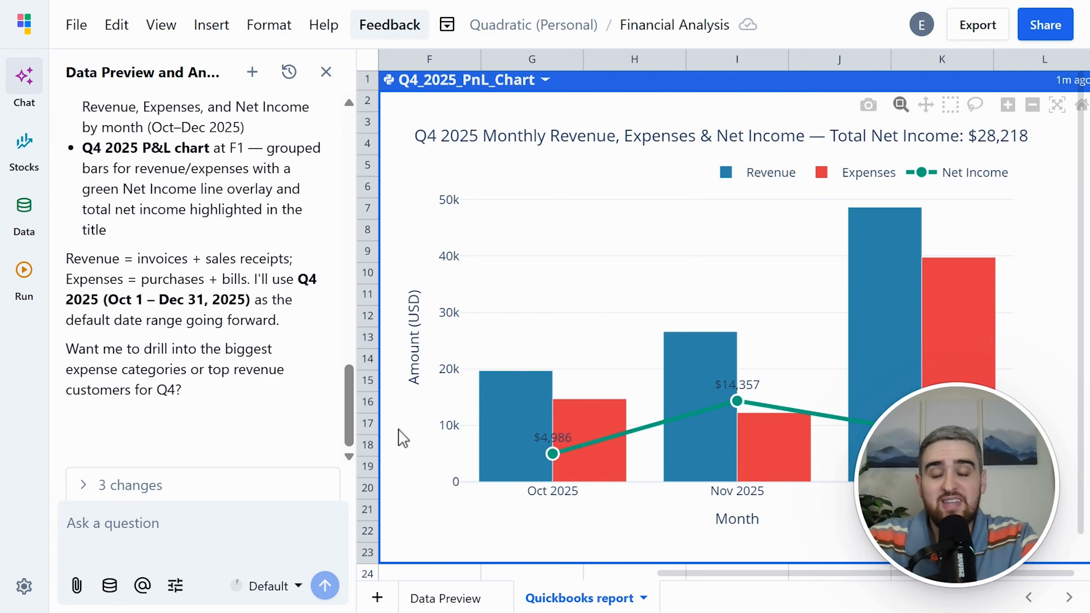
mouse_move(515, 426)
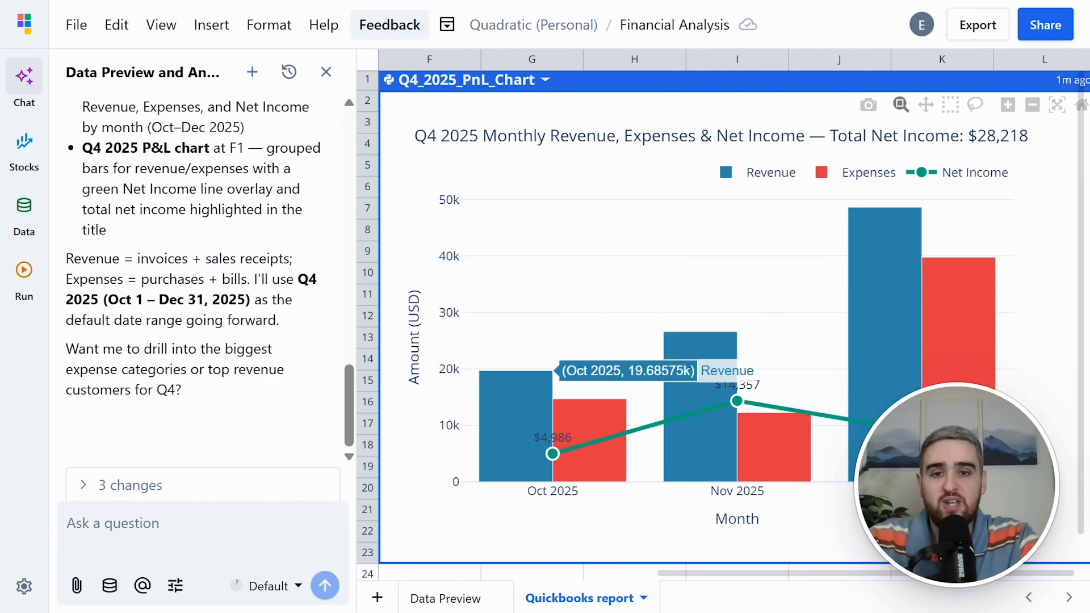
mouse_move(589, 440)
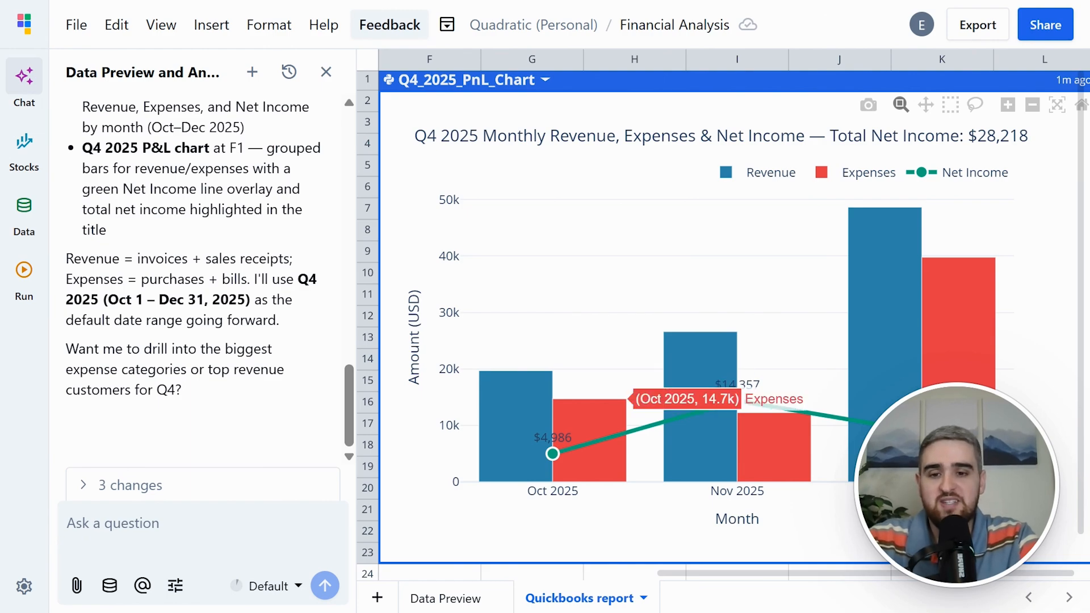
Step: Ask the chat to rank the top vendors by spend and show the ranking in a bar chart
left_click(330, 519)
type("Rank my top vendors by spend and show the ranking in a bar chart")
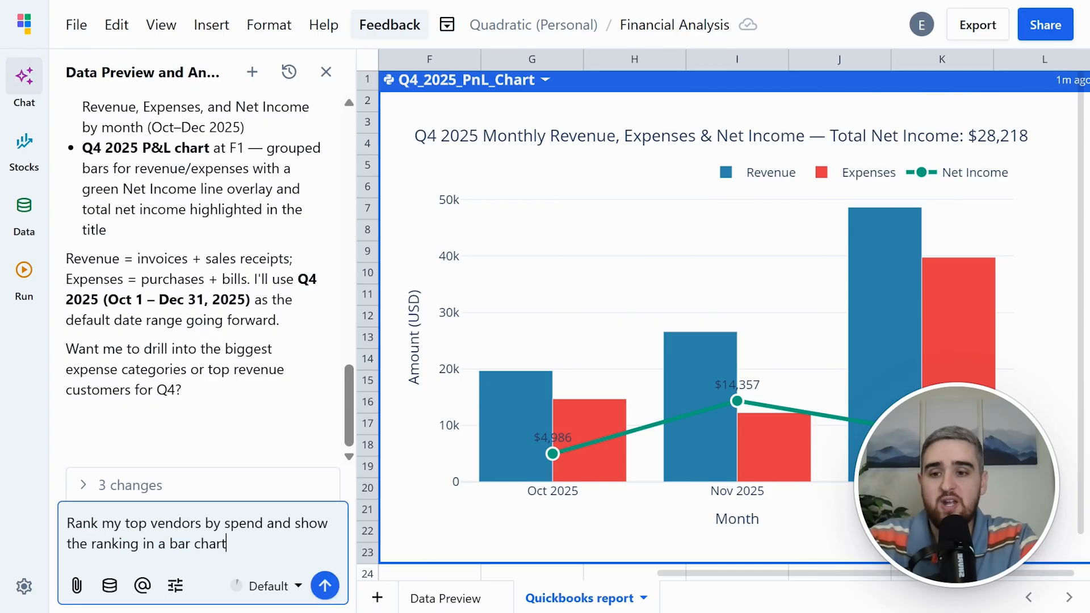
left_click(325, 585)
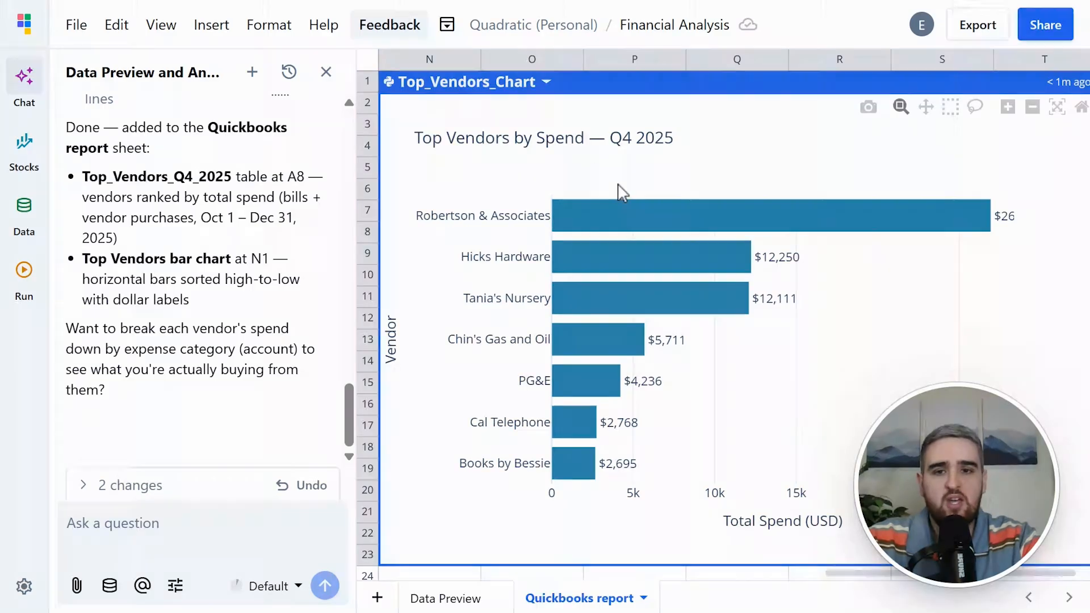
Step: Ask the chat to fix the cut-off data label in the top vendors chart
mouse_move(618, 257)
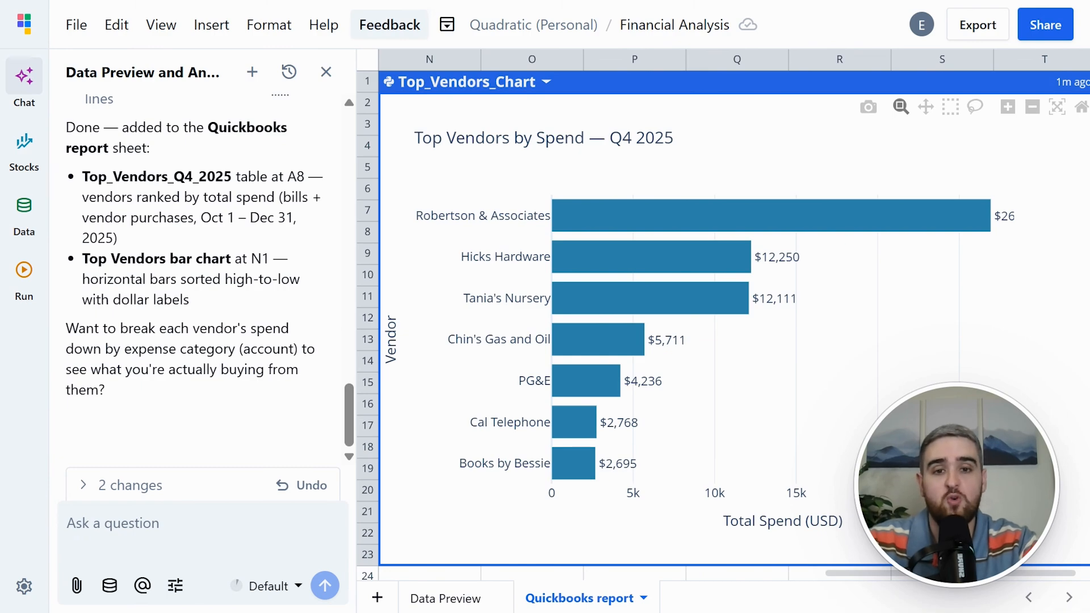
left_click(227, 531)
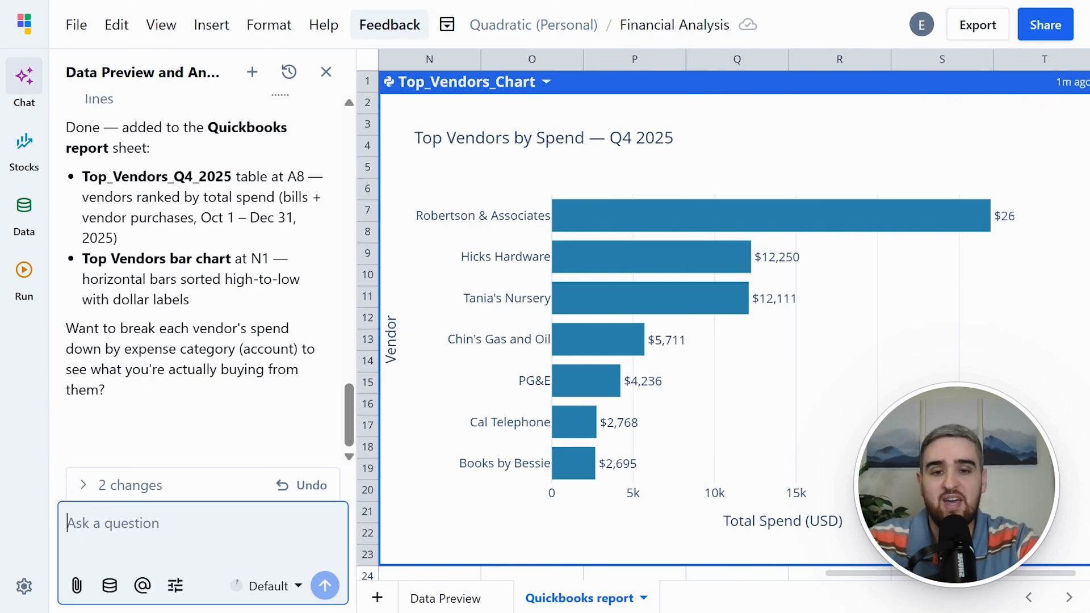
type("One of the data labels in the chart is cut off, fix the issue.")
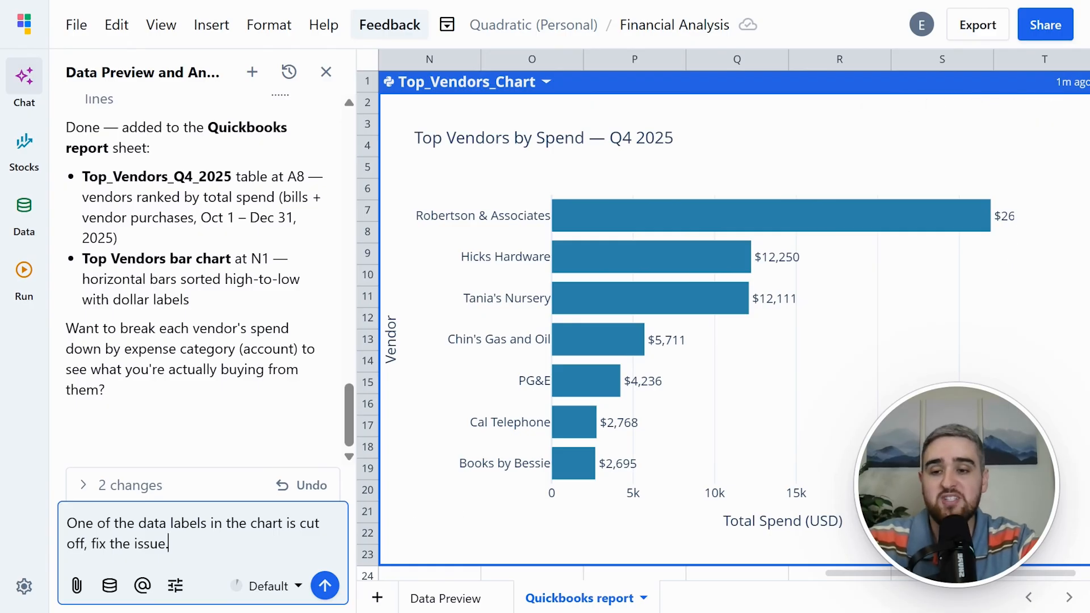
left_click(325, 586)
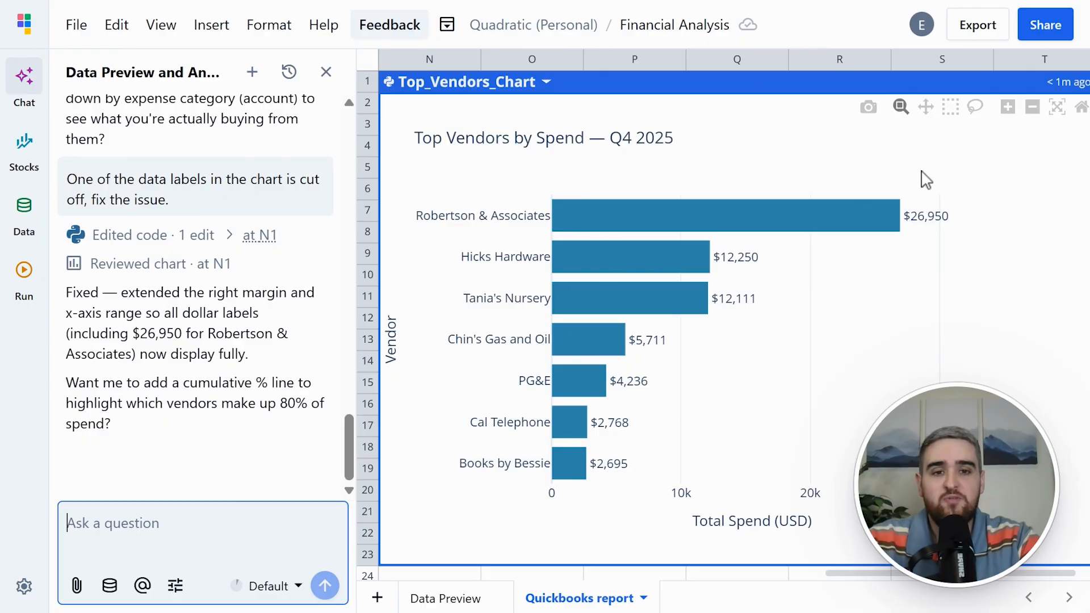
Step: Ask the chat for an executive summary table with total revenue, expenses and net income, profit margin, average monthly revenue and expenses, and best month by net income
left_click(244, 525)
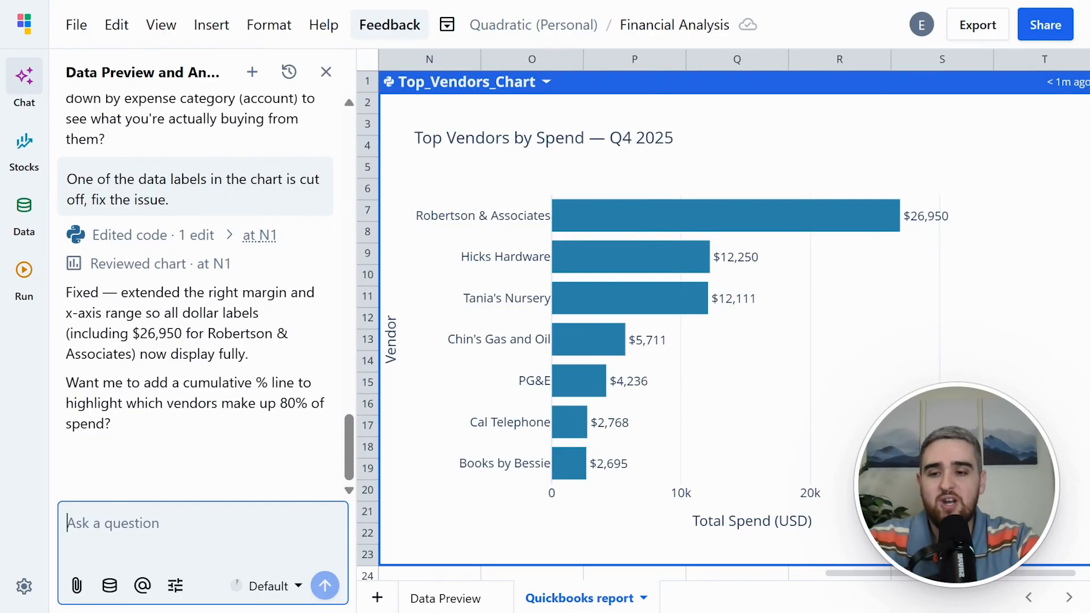
type("Create an executive summary table that gives the following metrics: Total Revenue, Total Expenses, Total Net Income, Profit Margin, Avg Monthly Revenue, Avg Monthly, Expenses, Best Month (Net Income)")
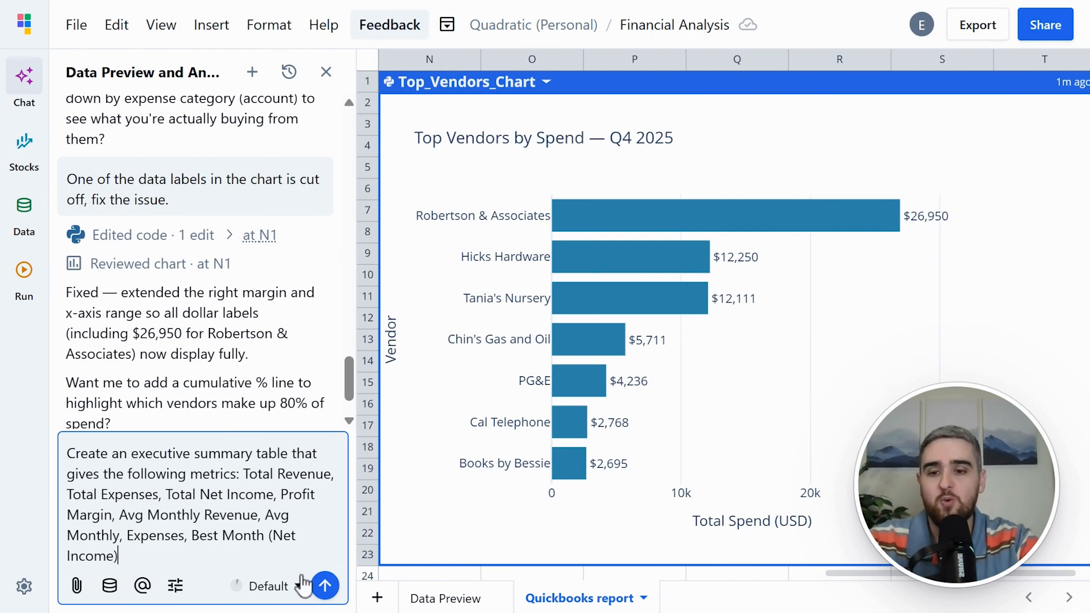
left_click(331, 590)
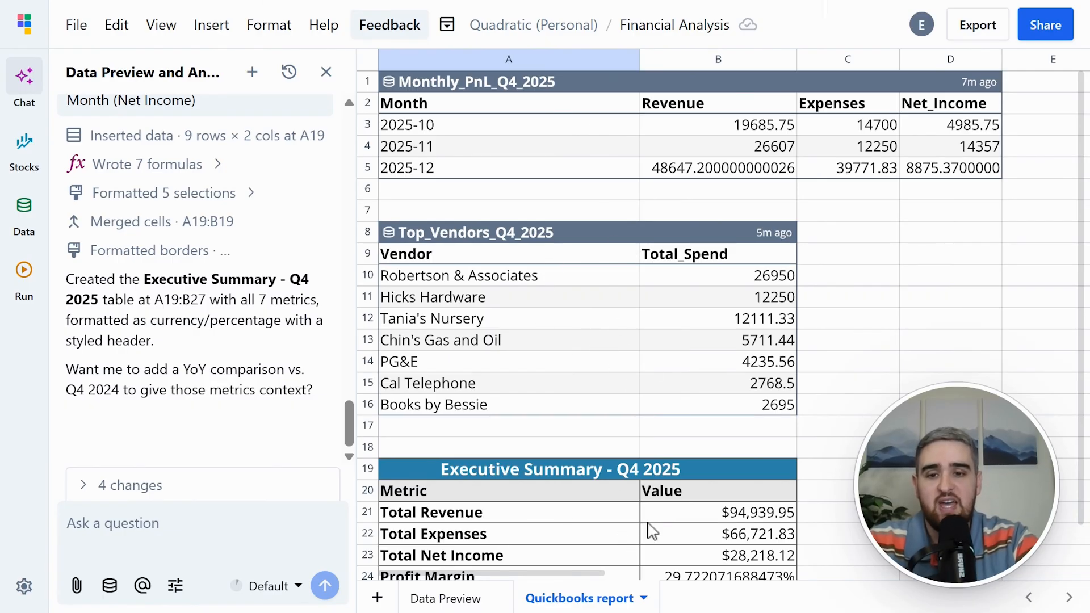
Step: Ask the chat which customers have invoices outstanding for more than 60 days, how much they owe in total and their average days past due
scroll(886, 281, "right", 3)
scroll(885, 281, "right", 10)
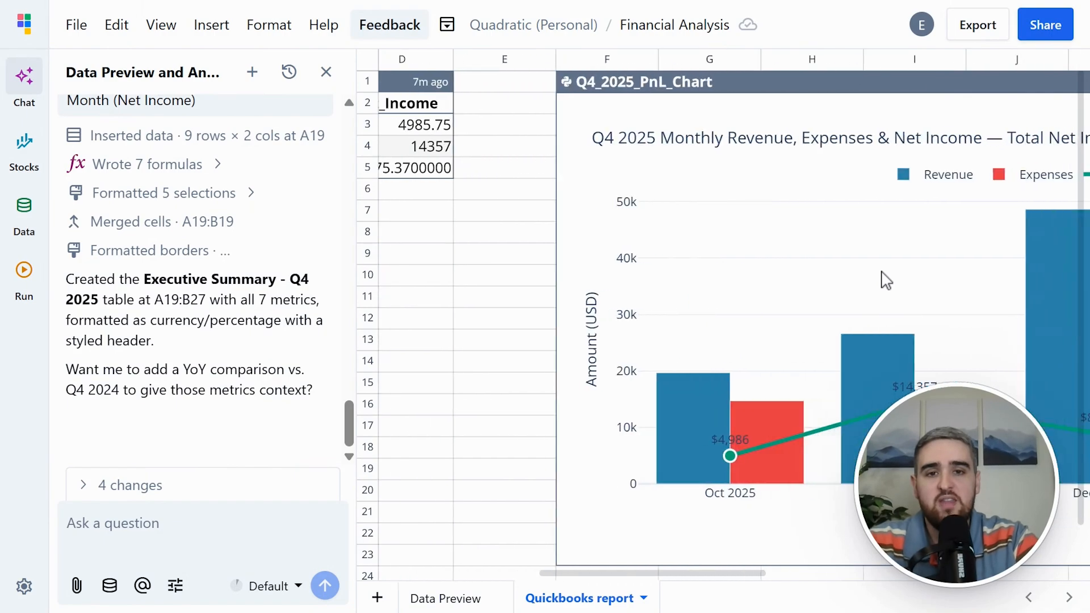
scroll(721, 318, "right", 9)
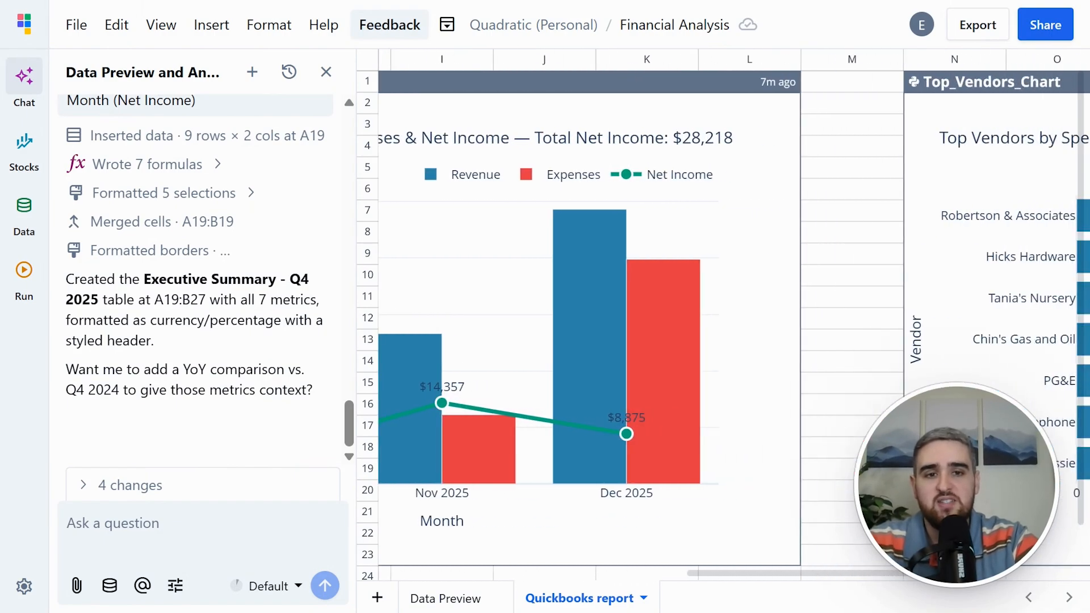
scroll(721, 318, "left", 20)
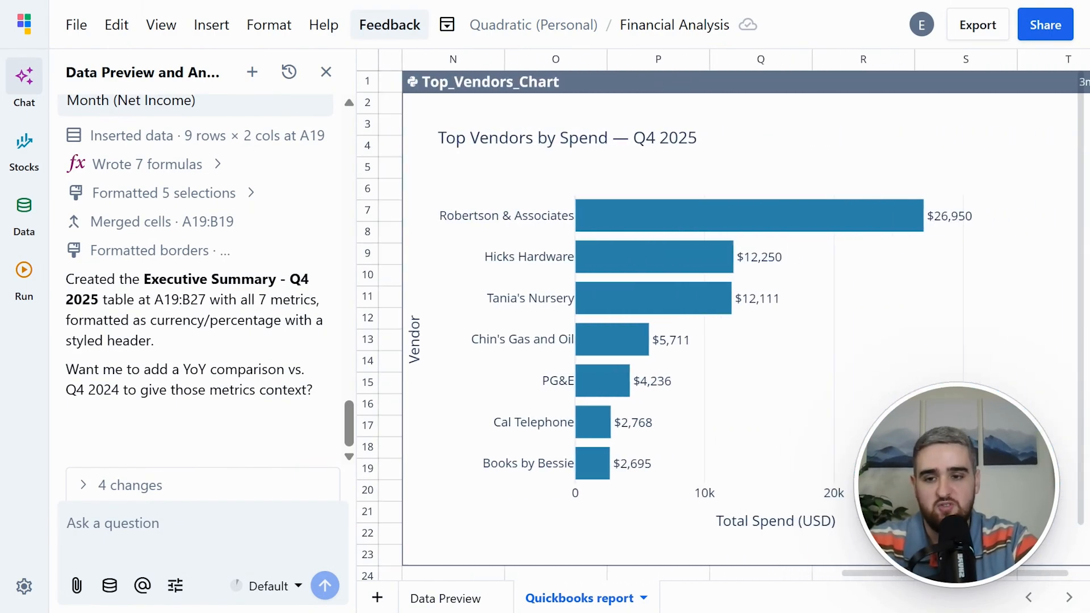
left_click(272, 507)
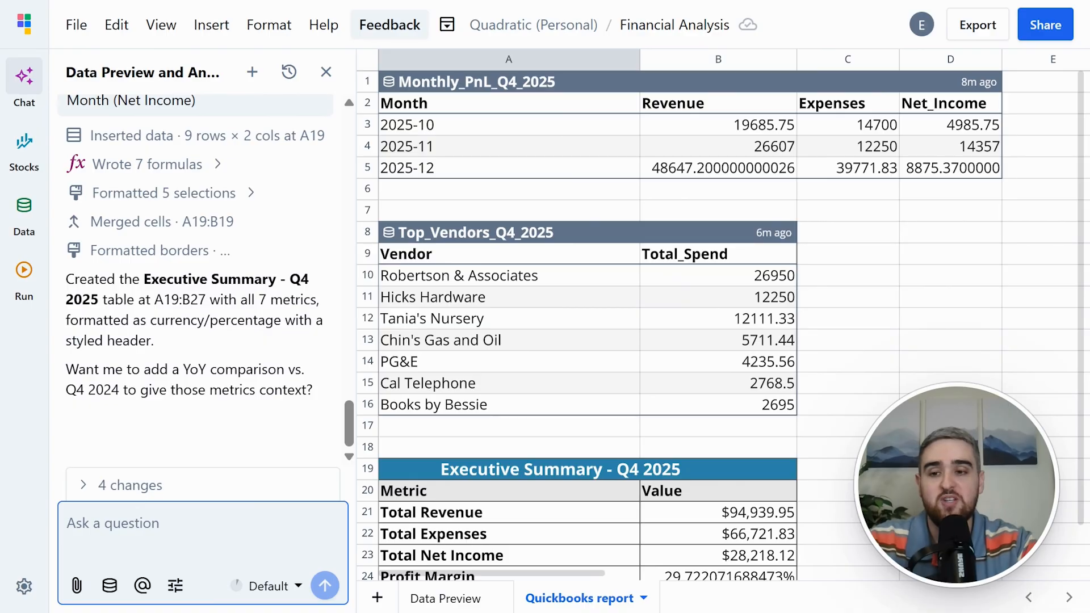
type("Which customers have invoices outstanding for more than 60 days, how much do they owe in total, and what's their average days-past-due?")
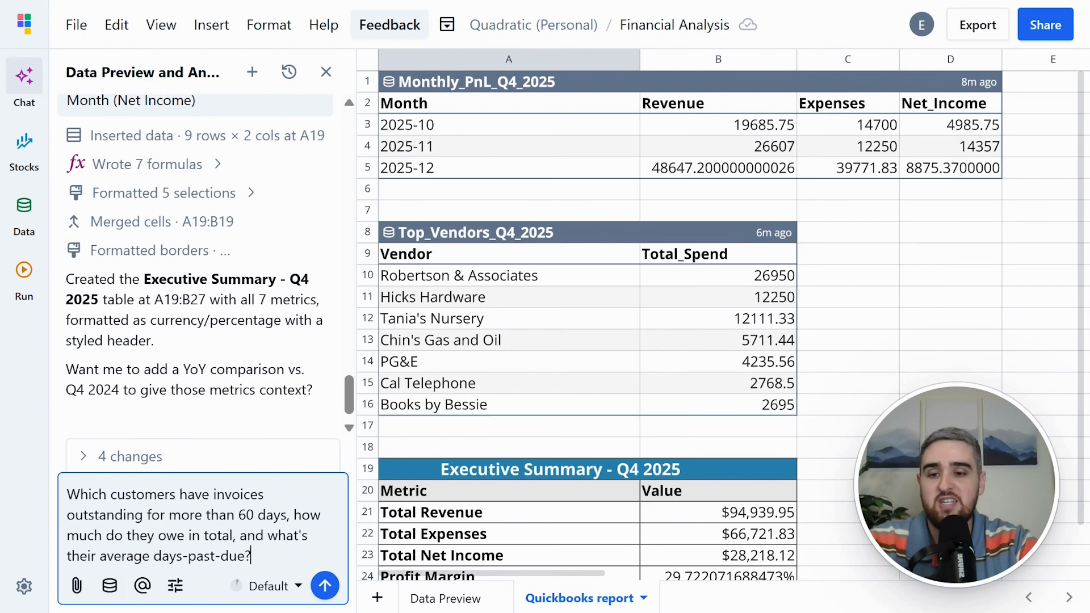
left_click(324, 587)
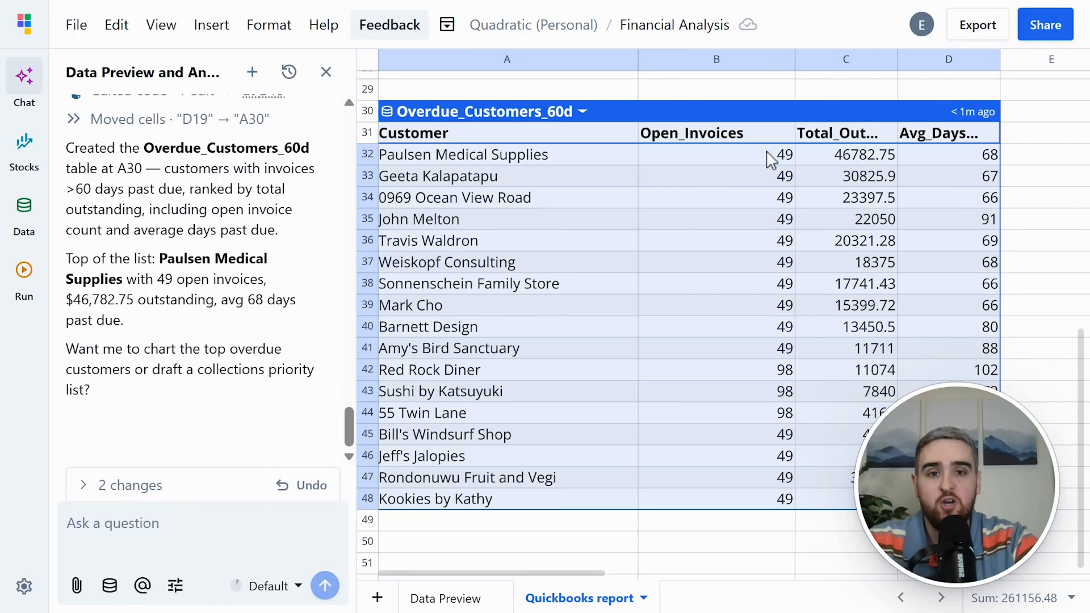
Step: Auto-fit the widths of columns C and D in the Overdue_Customers_60d table so their headers fit
double_click(897, 59)
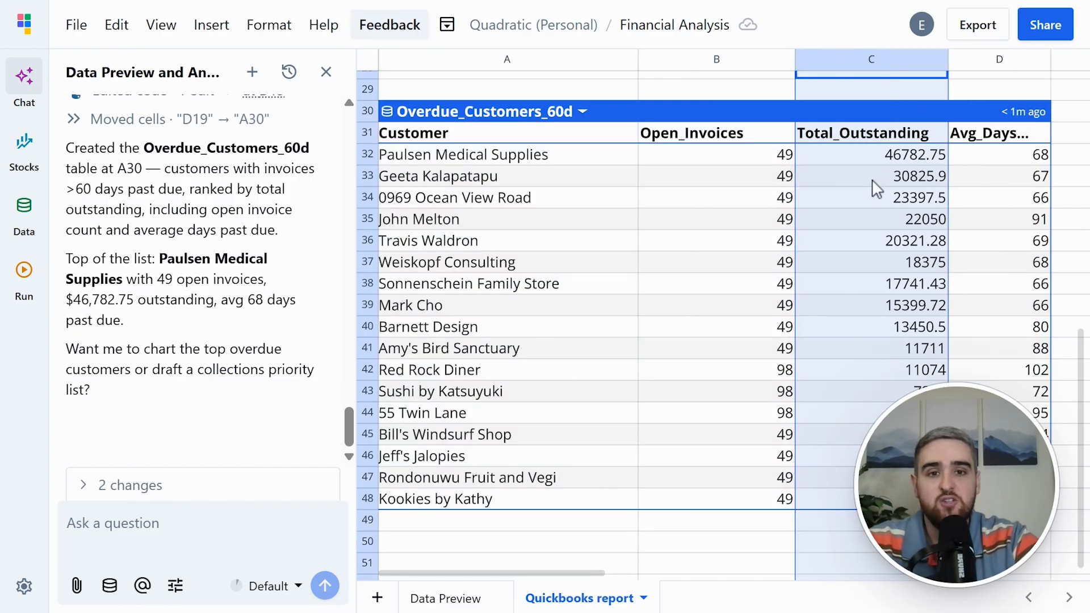
double_click(1051, 59)
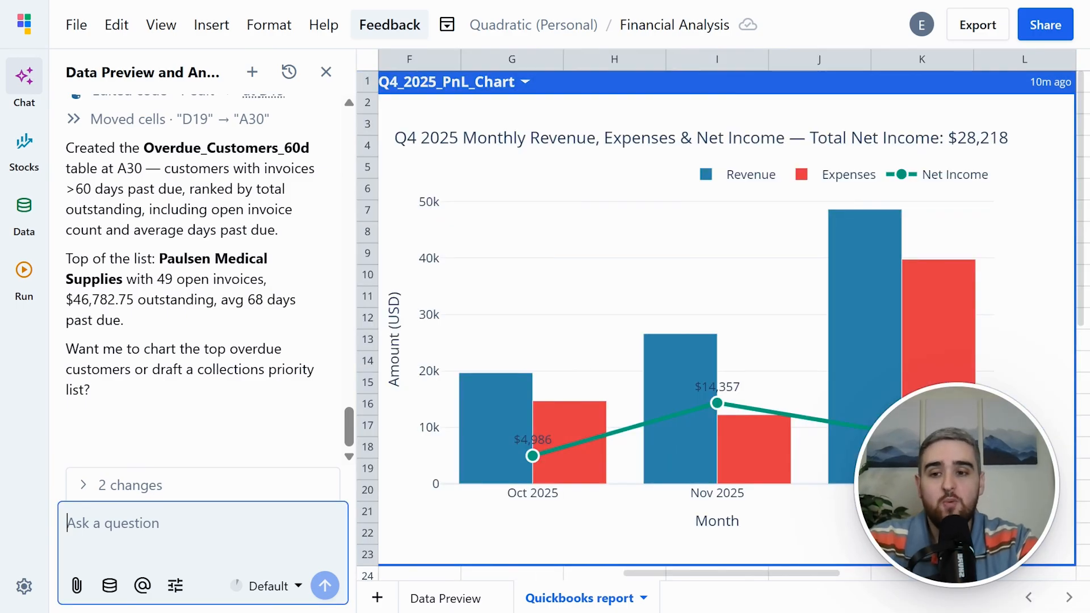
Step: Ask the chat to refresh the data every Monday morning at 8am
type("Refresh the data every monday morning at 8am")
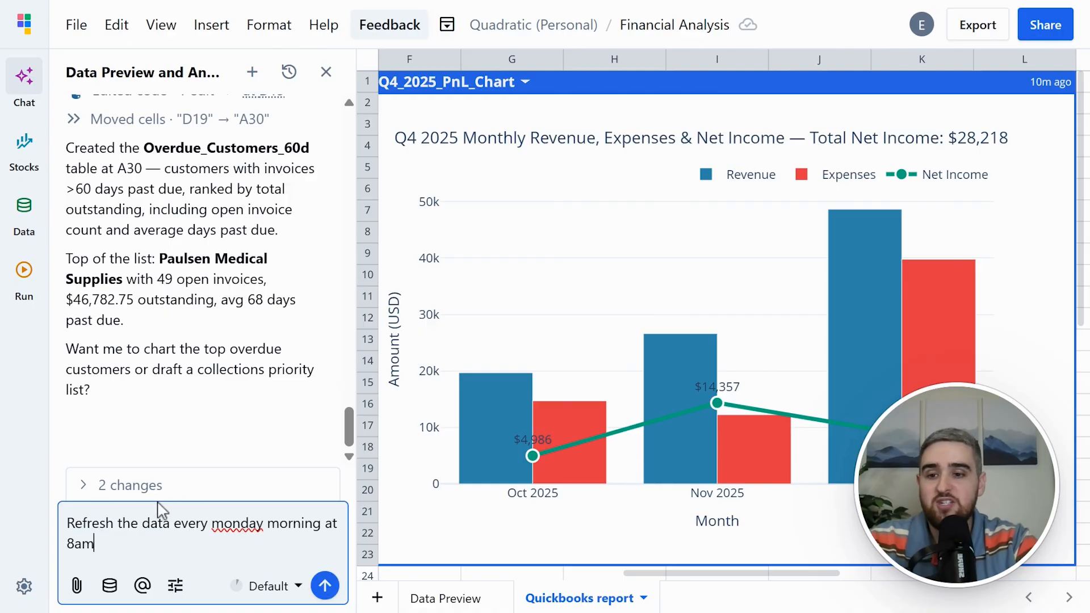